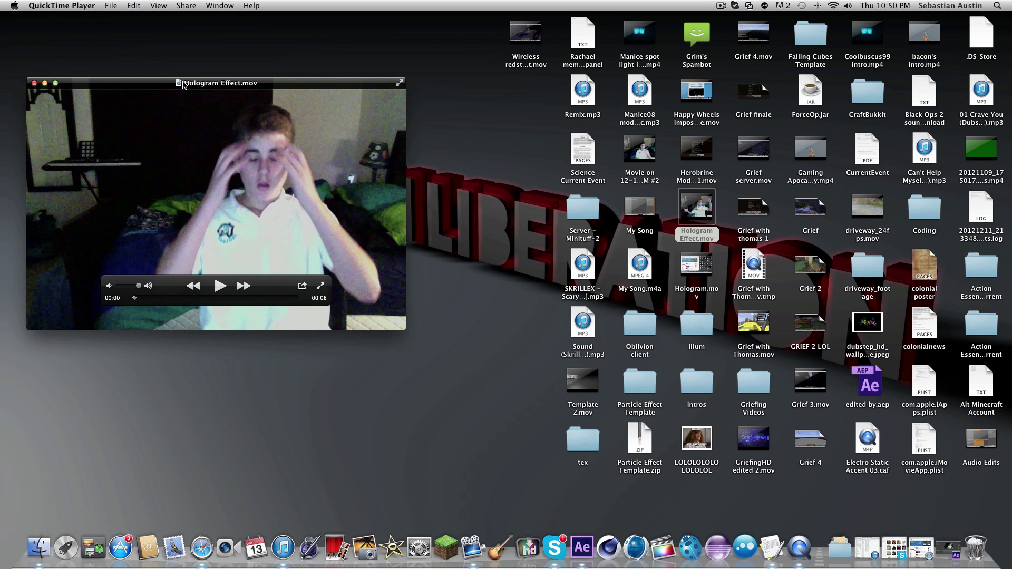
# Watch the finished Hologram Effect movie full screen in QuickTime Player, then close it.
pyautogui.moveTo(183, 86)
pyautogui.mouseDown()
pyautogui.moveTo(258, 160)
pyautogui.moveTo(256, 93)
pyautogui.moveTo(169, 226)
pyautogui.moveTo(525, 54)
pyautogui.moveTo(437, 87)
pyautogui.moveTo(343, 17)
pyautogui.moveTo(156, 6)
pyautogui.mouseUp()
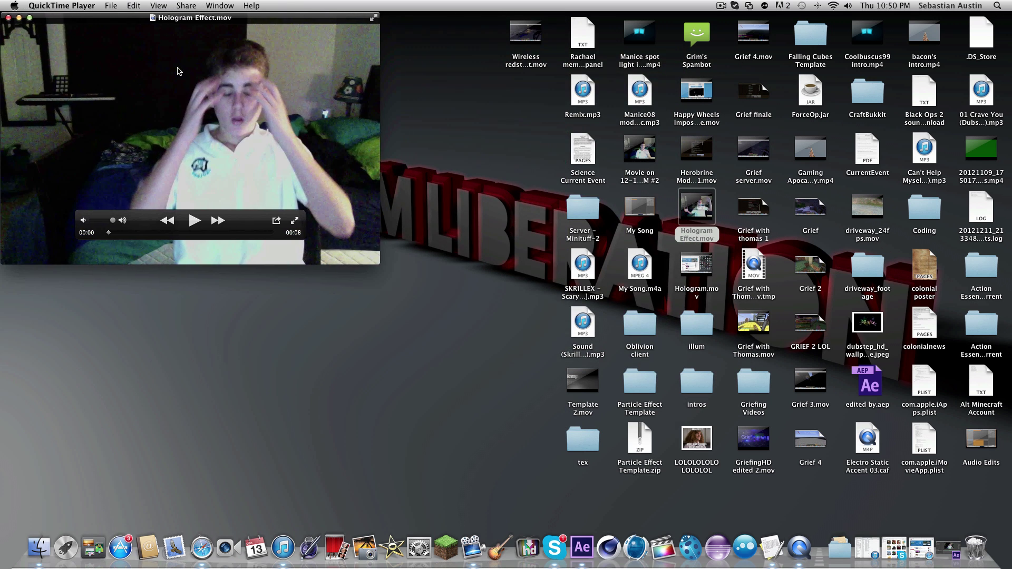
pyautogui.click(293, 220)
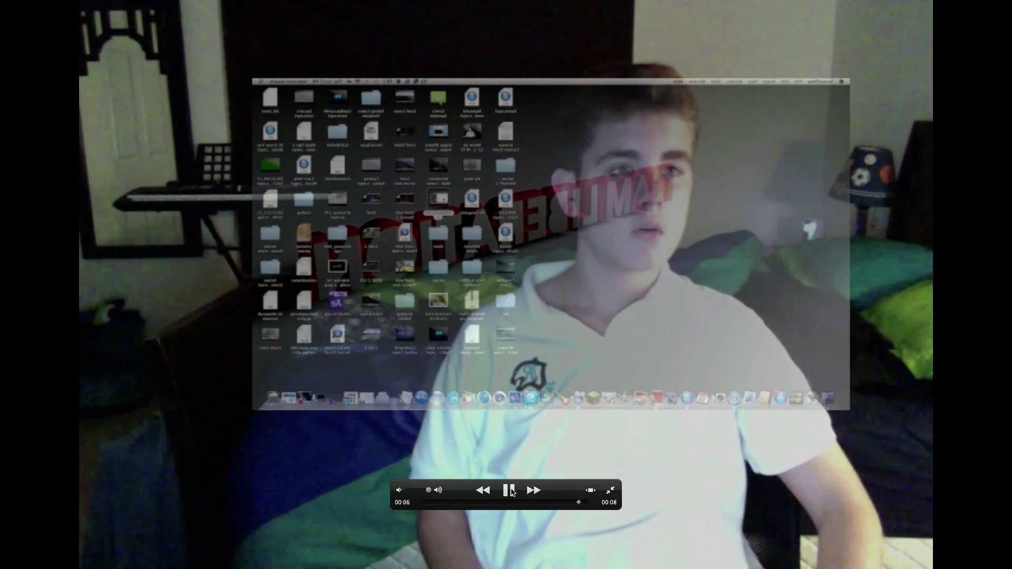
pyautogui.click(611, 491)
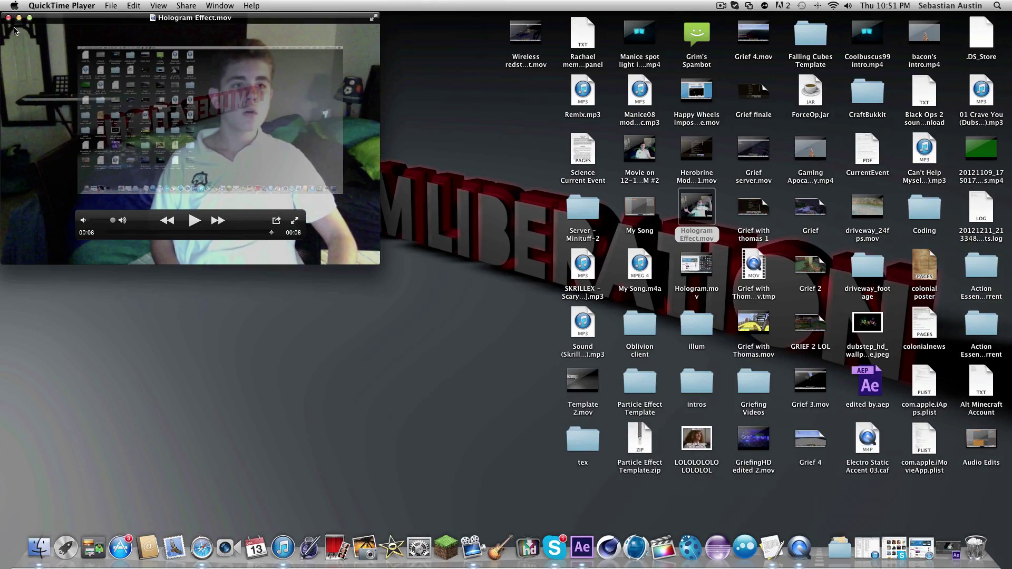
pyautogui.click(8, 17)
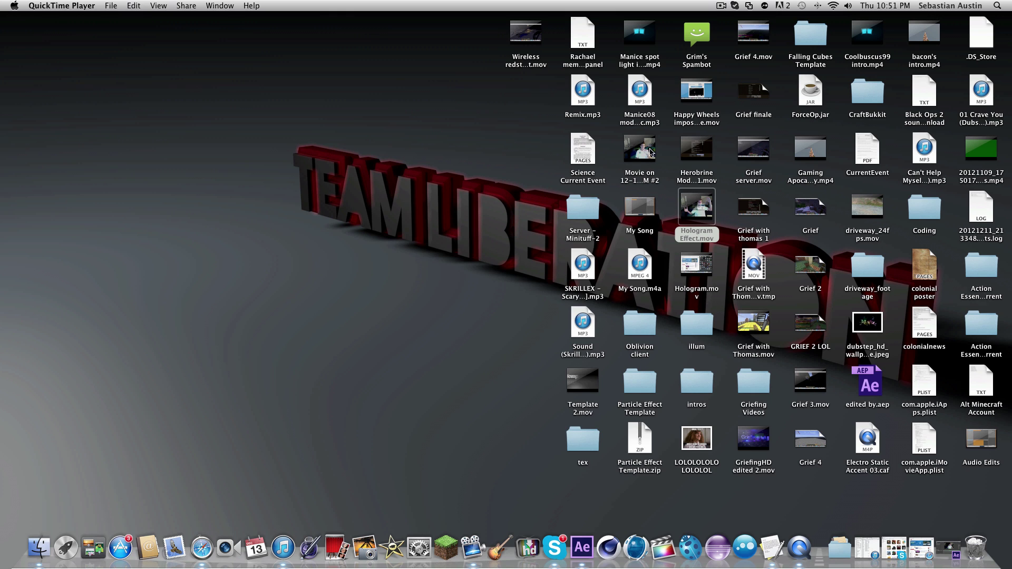
# Select Hologram.mov and the webcam movie, then bring After Effects back on screen.
pyautogui.click(689, 272)
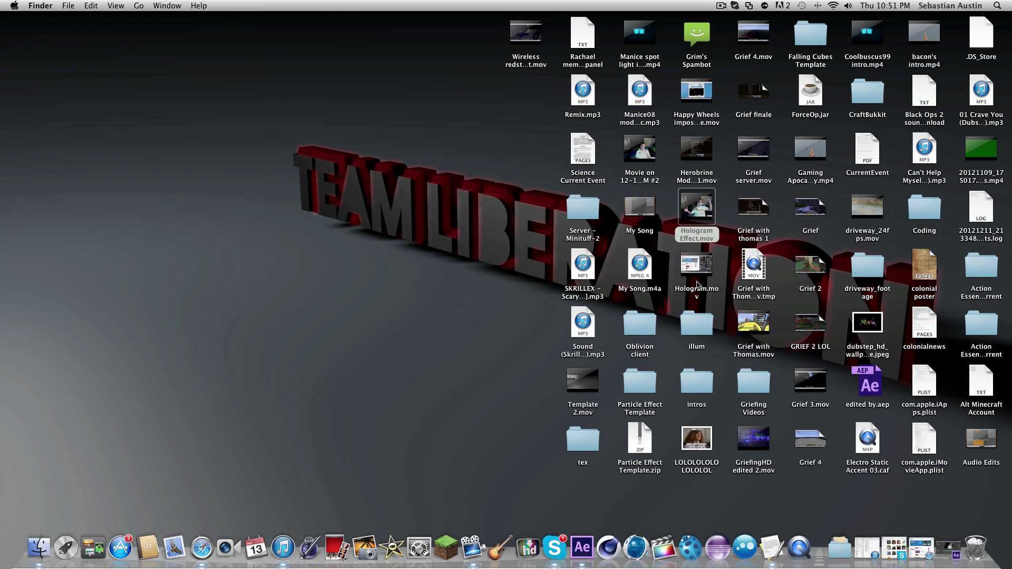
pyautogui.click(639, 163)
pyautogui.click(948, 549)
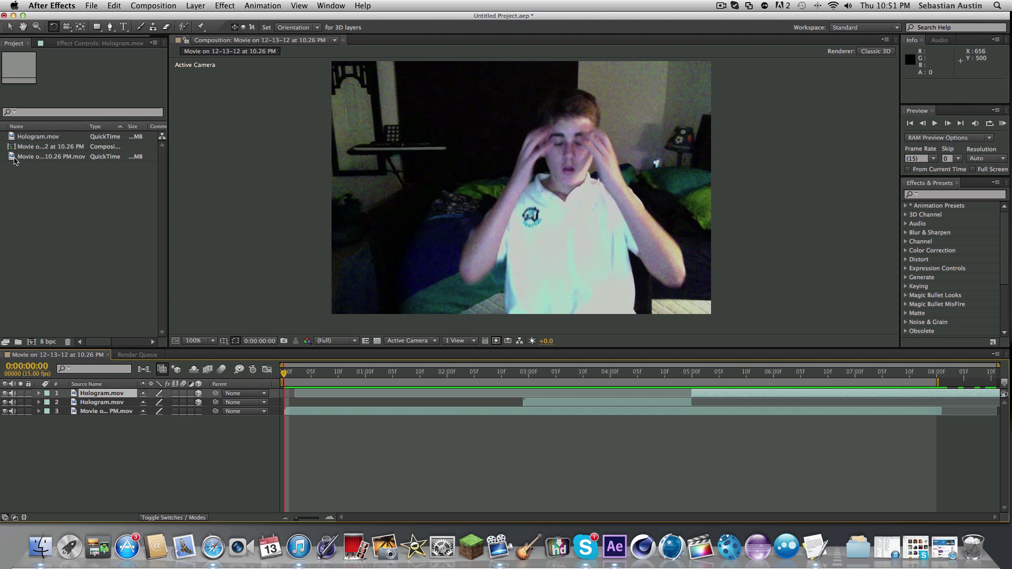
# Create a composition from the webcam footage and add Hologram.mov as a layer above it.
pyautogui.click(20, 158)
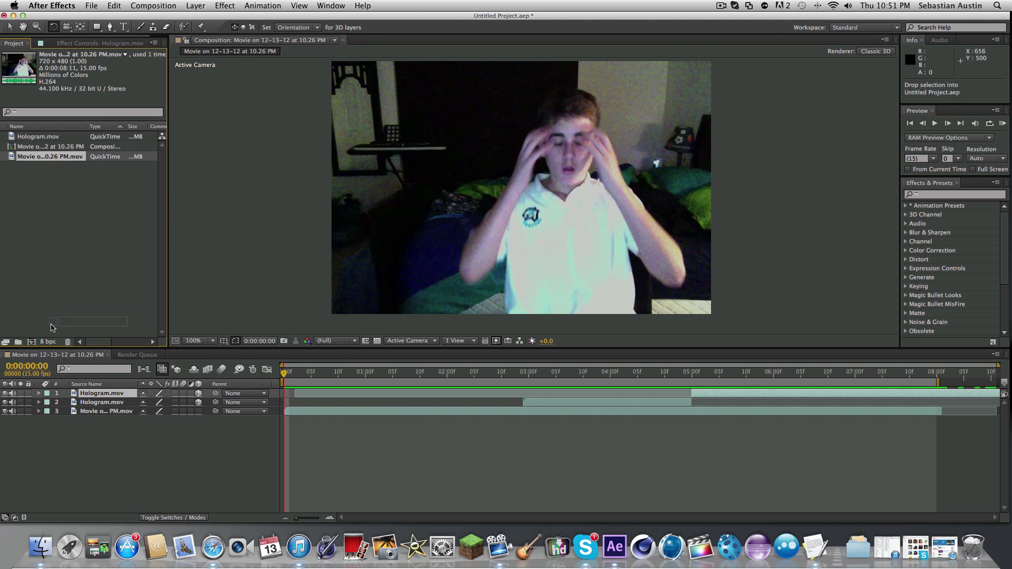
pyautogui.moveTo(20, 158); pyautogui.dragTo(33, 342)
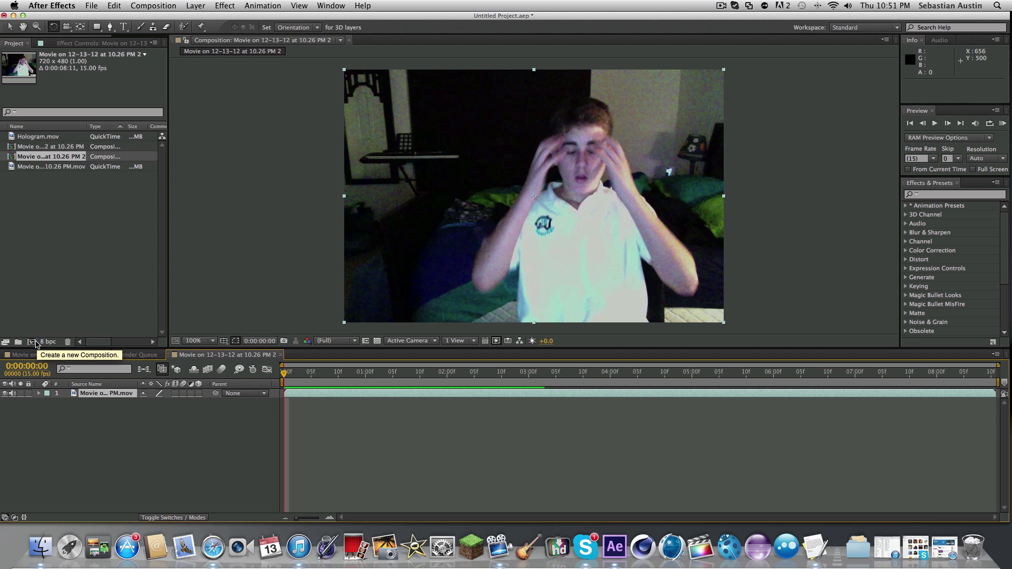
pyautogui.moveTo(25, 137); pyautogui.dragTo(101, 391)
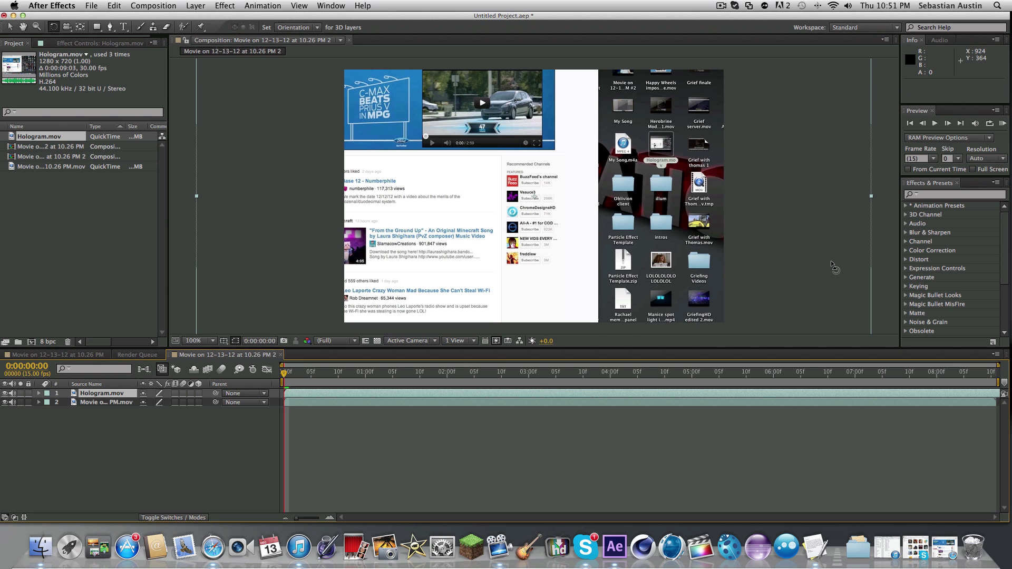
# Shrink the Hologram.mov layer to about 18% by 27%, placed over the person's chest.
pyautogui.press(',')
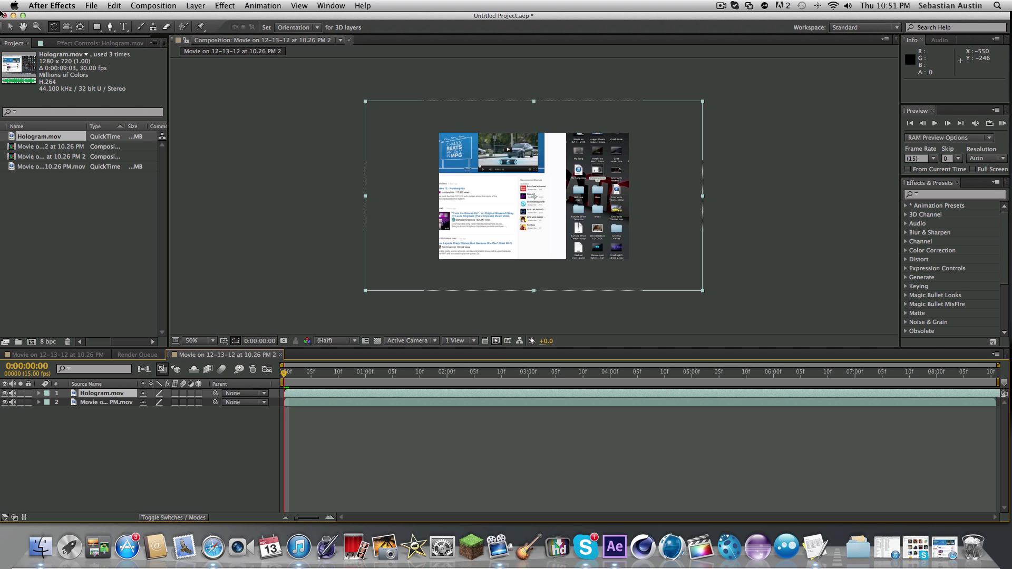
pyautogui.click(9, 28)
pyautogui.moveTo(702, 292); pyautogui.dragTo(594, 238)
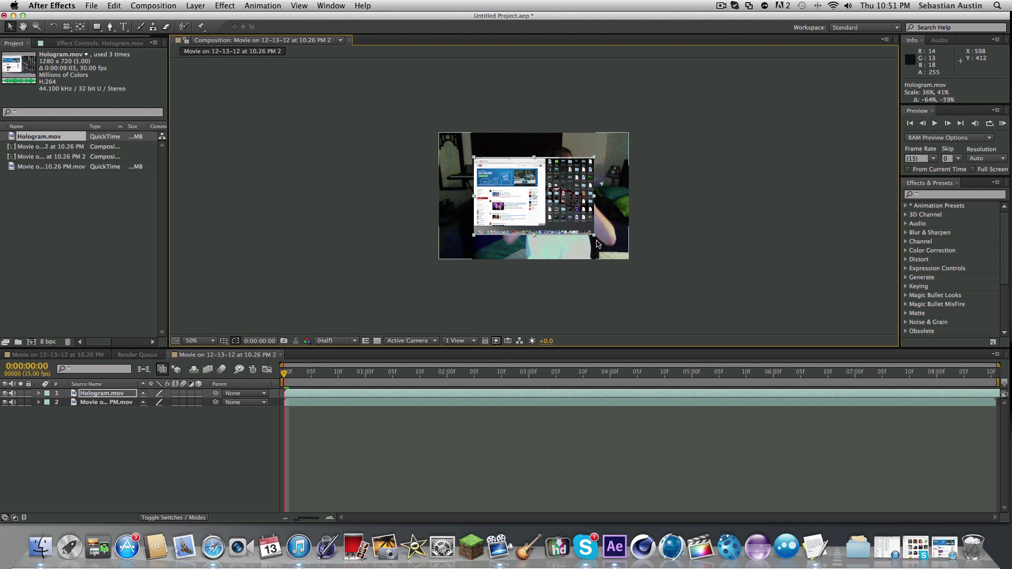
pyautogui.press('.')
pyautogui.press('.')
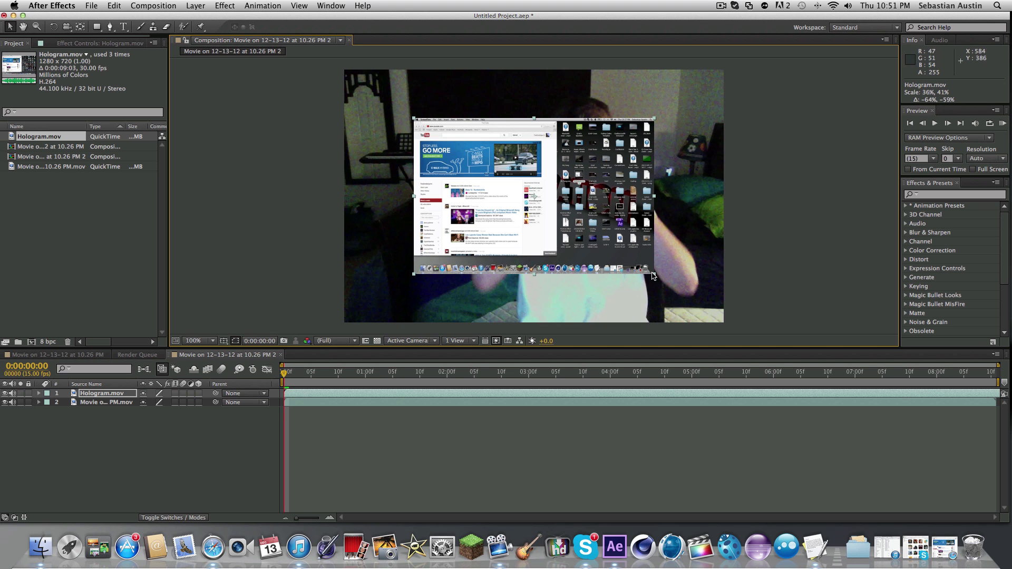
pyautogui.moveTo(654, 276)
pyautogui.mouseDown()
pyautogui.moveTo(594, 246)
pyautogui.moveTo(585, 257)
pyautogui.mouseUp()
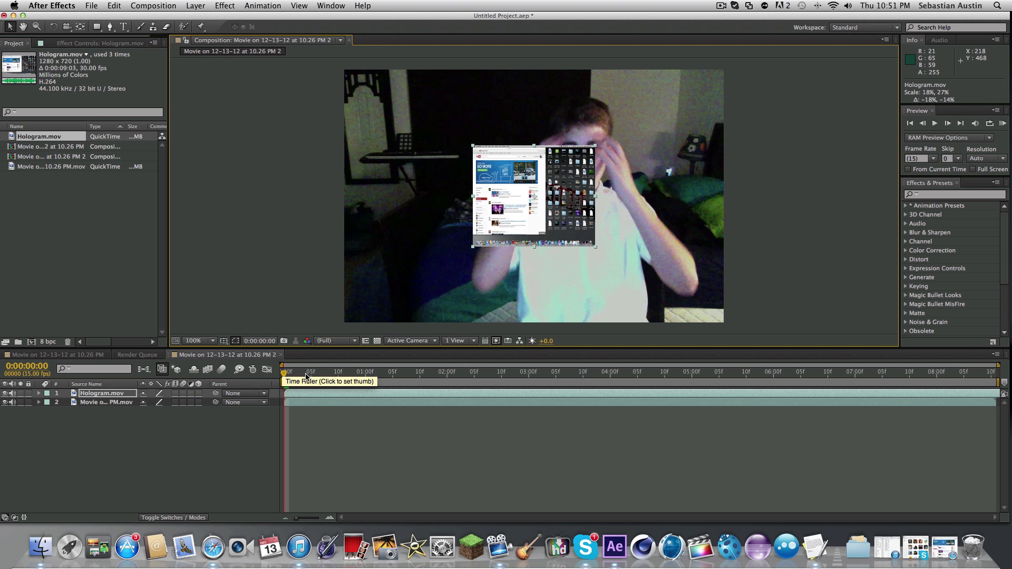
# End the work area at 0:00:07:14 and check the frames just past it.
pyautogui.moveTo(284, 372); pyautogui.dragTo(930, 364)
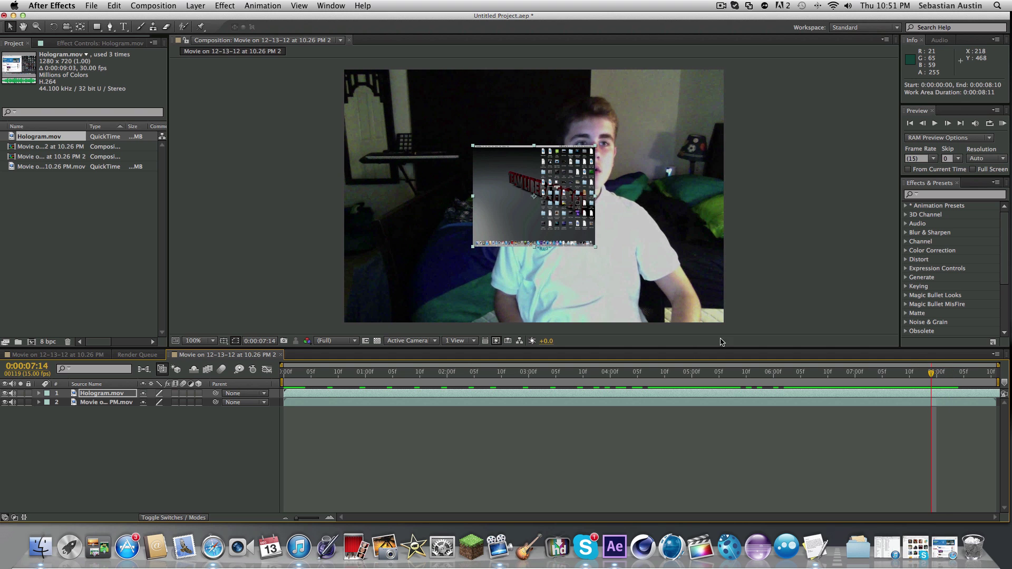
pyautogui.press('n')
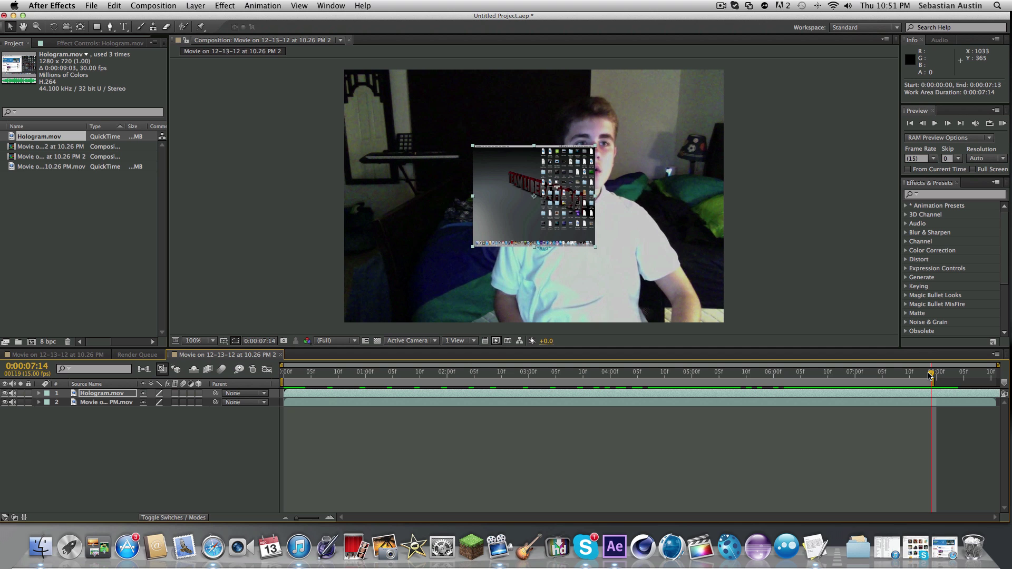
pyautogui.moveTo(930, 375); pyautogui.dragTo(945, 374)
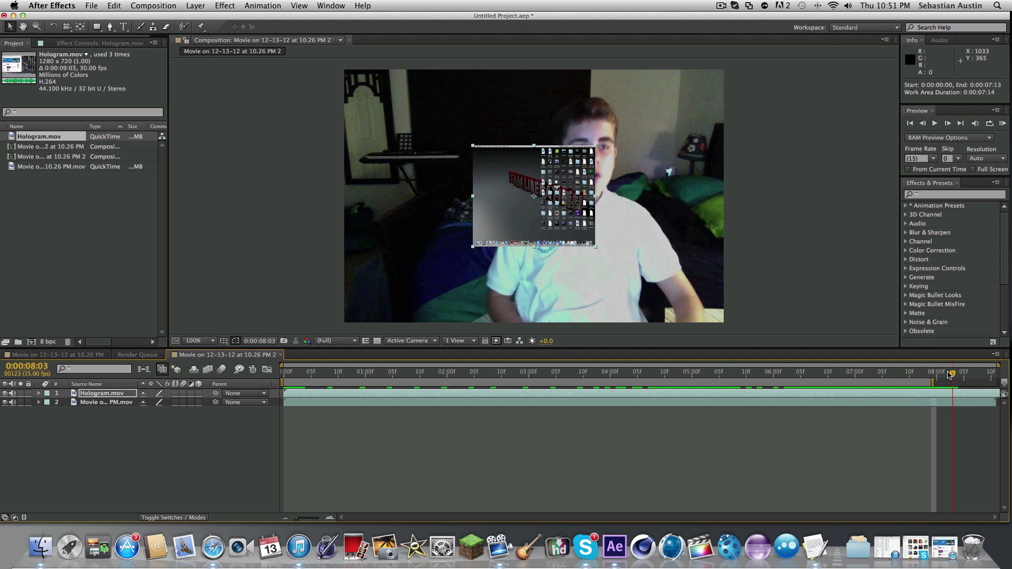
pyautogui.moveTo(947, 374); pyautogui.dragTo(931, 373)
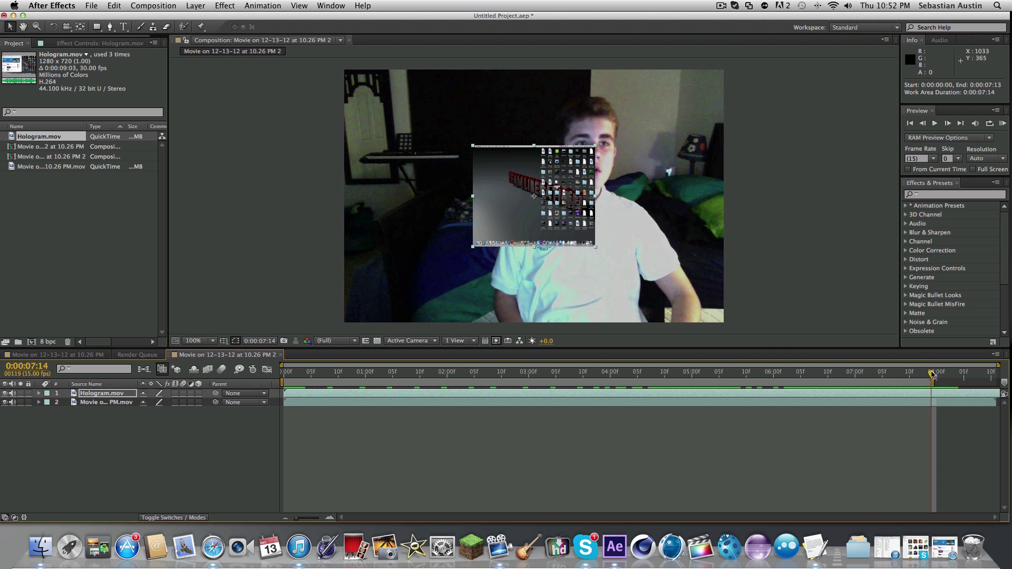
# Set the Hologram layer to 50% opacity and enlarge it to 23.8% by 30.0% scale.
pyautogui.click(38, 394)
pyautogui.click(47, 402)
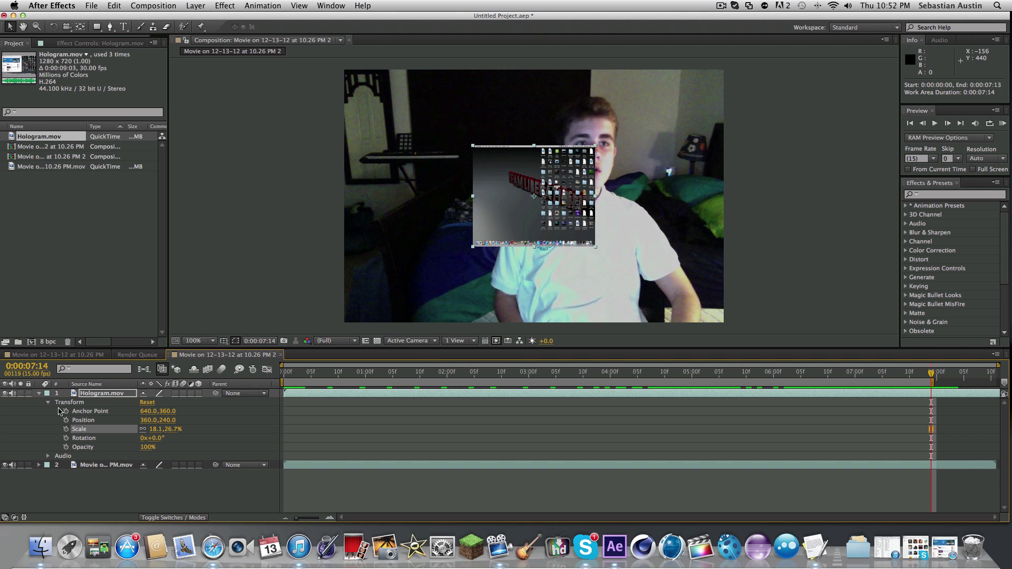
pyautogui.moveTo(143, 448); pyautogui.dragTo(119, 449)
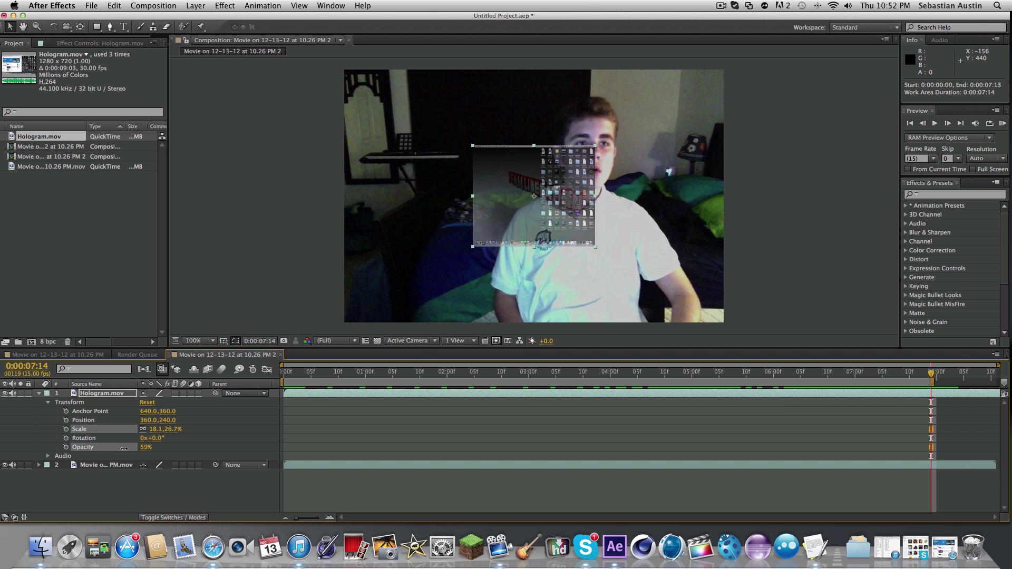
pyautogui.click(119, 447)
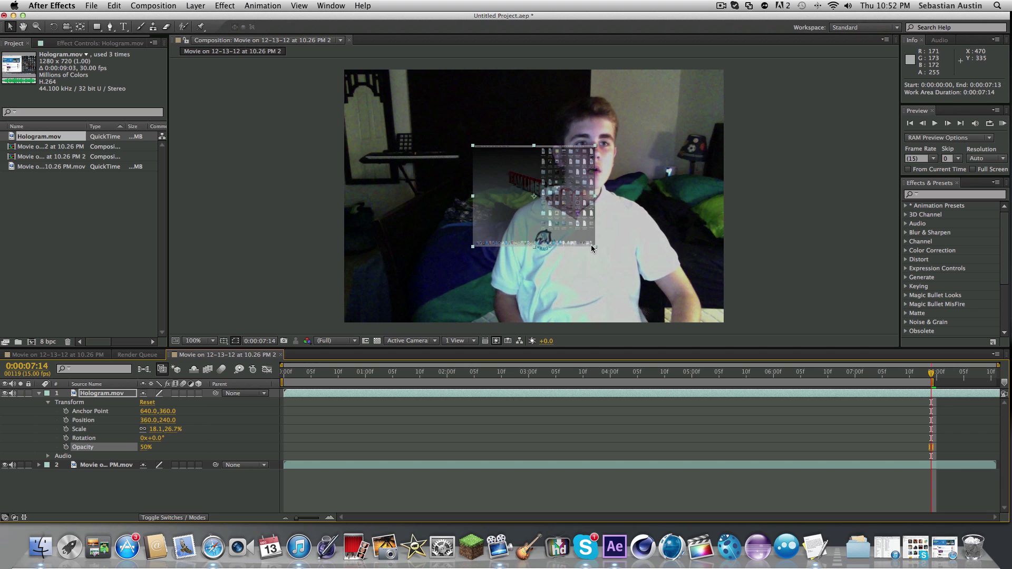
pyautogui.moveTo(594, 246); pyautogui.dragTo(614, 254)
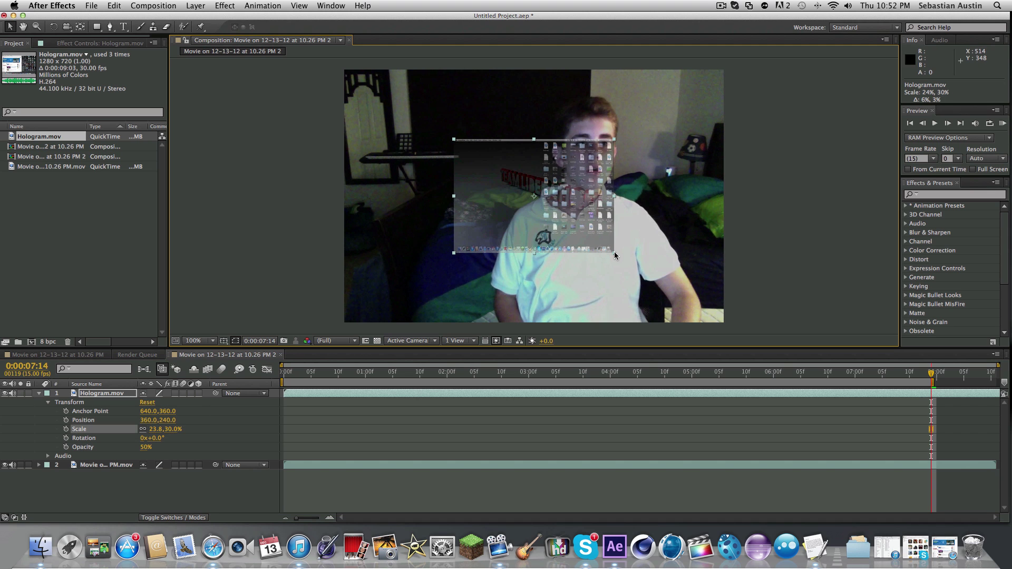
pyautogui.moveTo(286, 376); pyautogui.dragTo(540, 377)
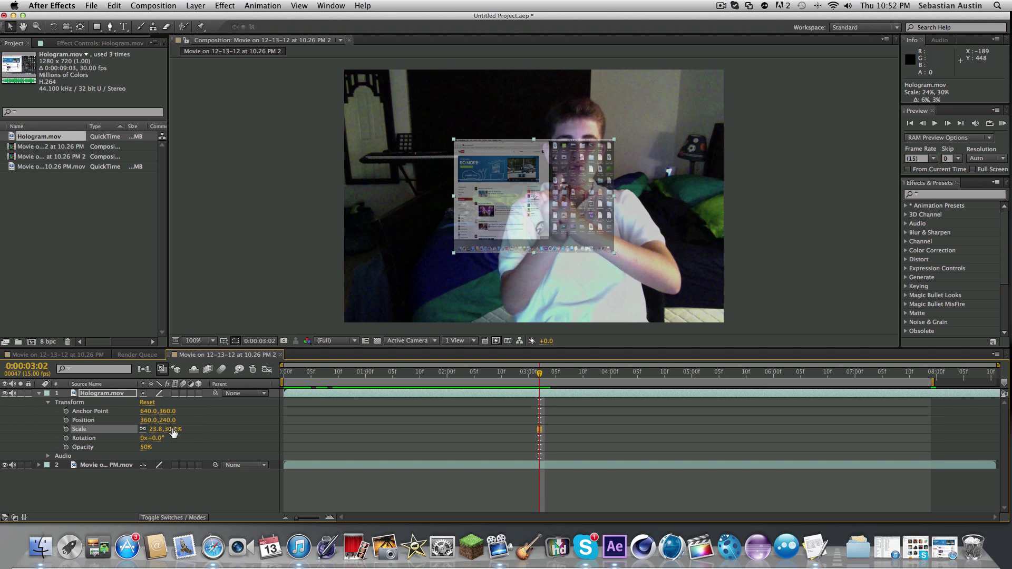
# Shrink the Hologram layer to almost nothing on the hands and set a starting Scale keyframe.
pyautogui.moveTo(614, 140); pyautogui.dragTo(550, 197)
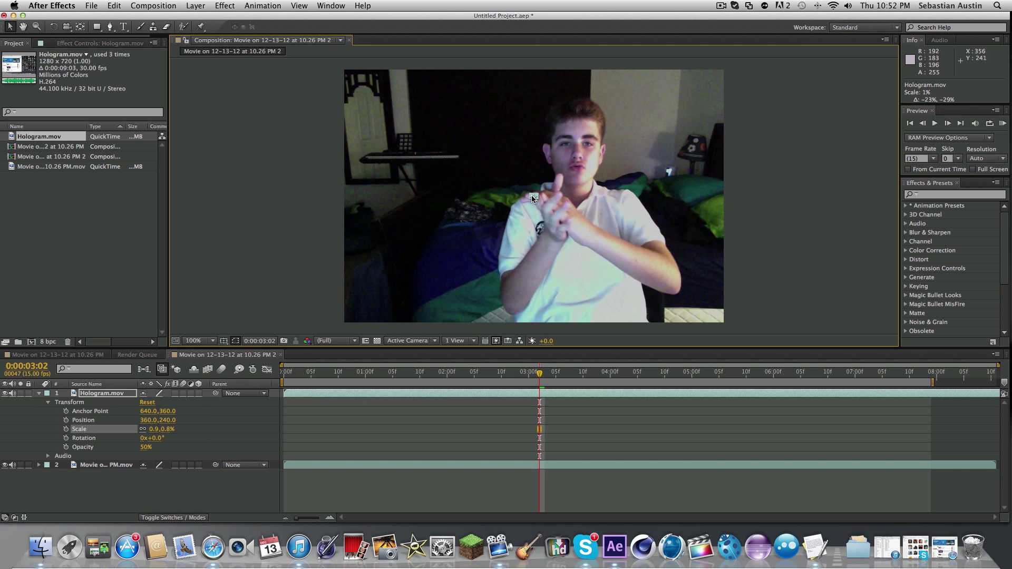
pyautogui.moveTo(534, 196); pyautogui.dragTo(560, 218)
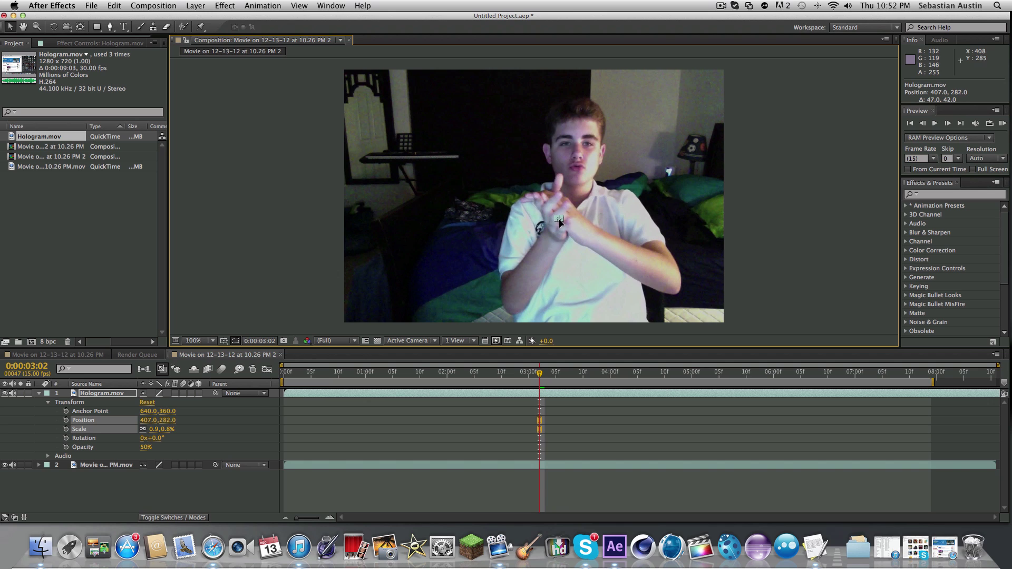
pyautogui.click(66, 429)
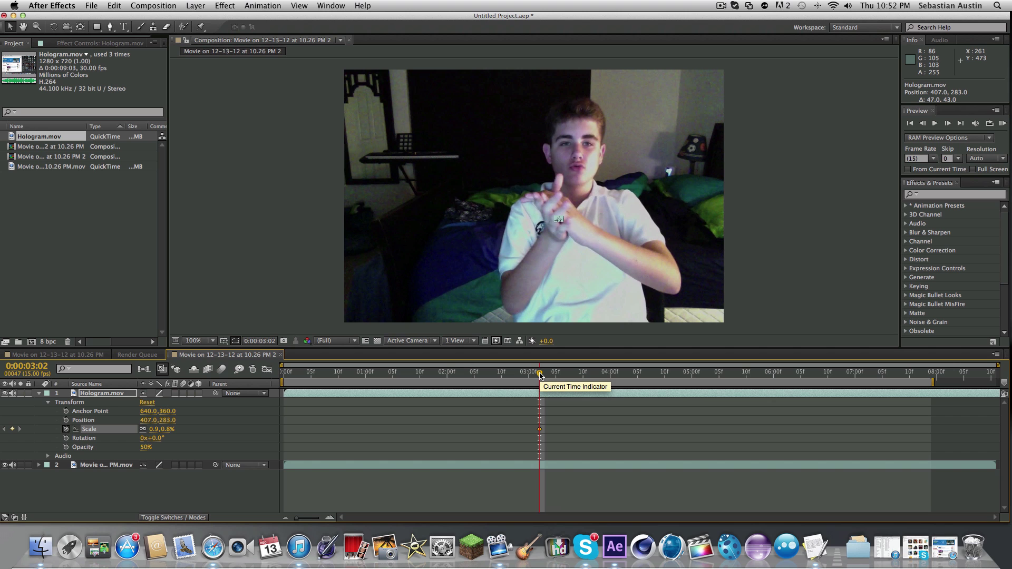
# At 0:00:03:14, raise and enlarge the layer to Scale 40.6, 34.2%, then return to the start.
pyautogui.moveTo(540, 374); pyautogui.dragTo(551, 375)
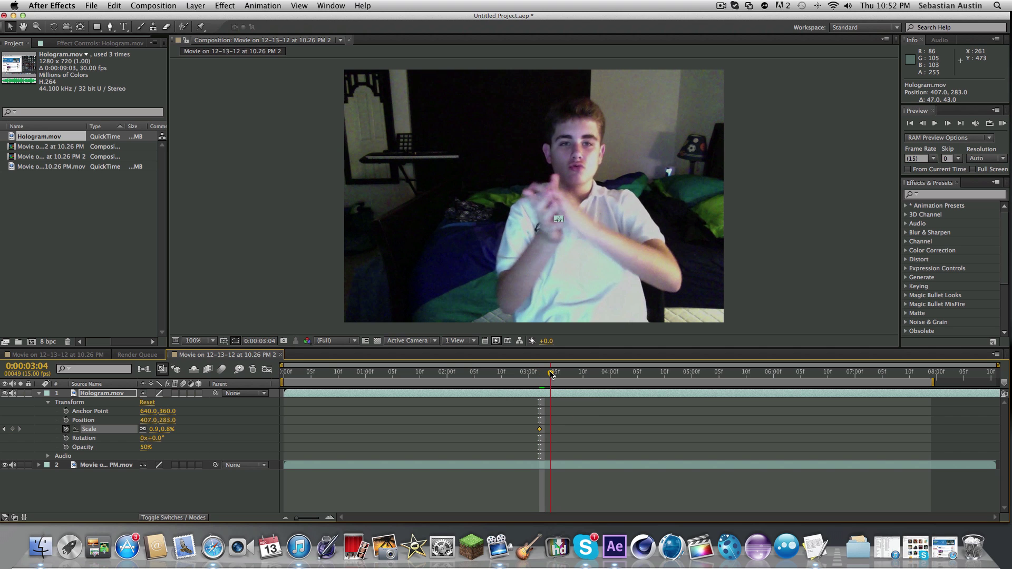
pyautogui.moveTo(551, 375); pyautogui.dragTo(605, 377)
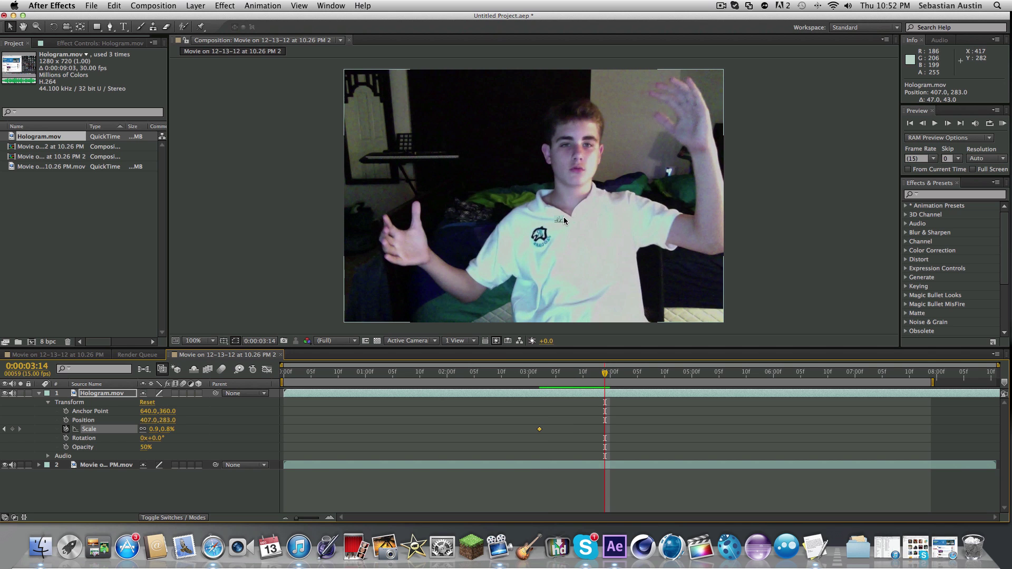
pyautogui.moveTo(562, 222)
pyautogui.mouseDown()
pyautogui.moveTo(635, 203)
pyautogui.moveTo(679, 126)
pyautogui.mouseUp()
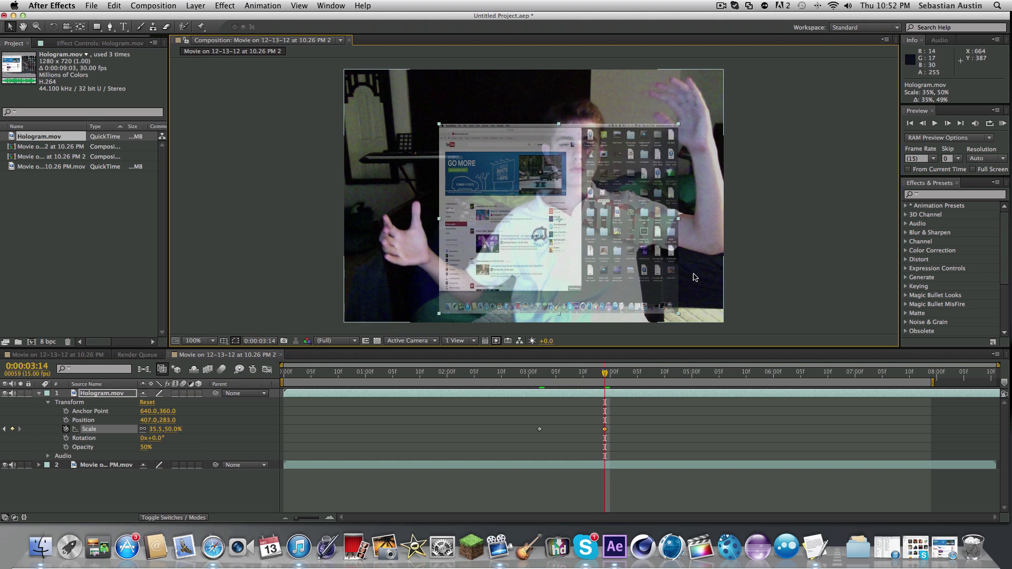
pyautogui.moveTo(679, 314); pyautogui.dragTo(661, 286)
pyautogui.moveTo(557, 284); pyautogui.dragTo(548, 243)
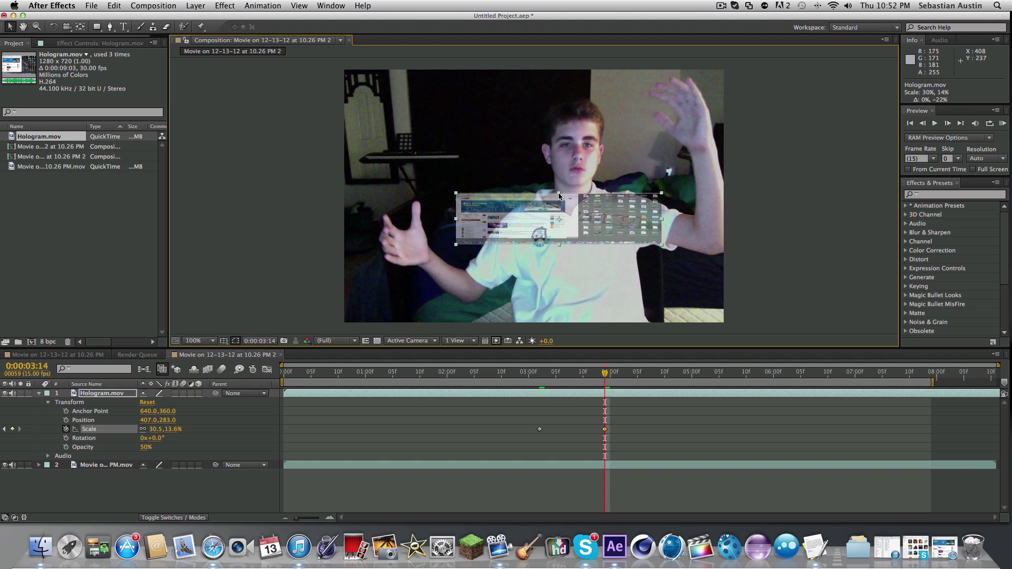
pyautogui.moveTo(560, 206); pyautogui.dragTo(598, 188)
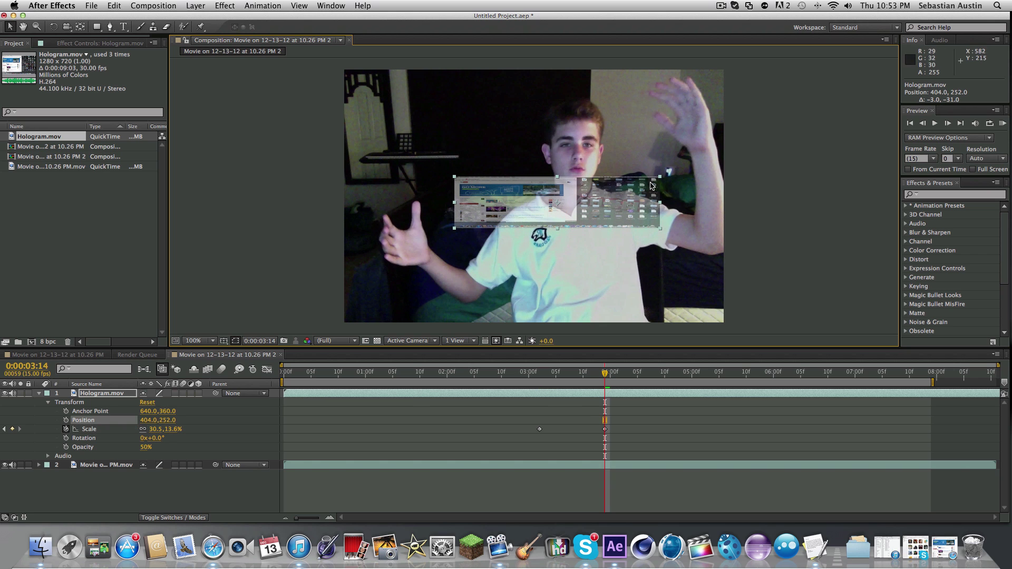
pyautogui.moveTo(657, 181)
pyautogui.mouseDown()
pyautogui.moveTo(661, 145)
pyautogui.moveTo(695, 122)
pyautogui.mouseUp()
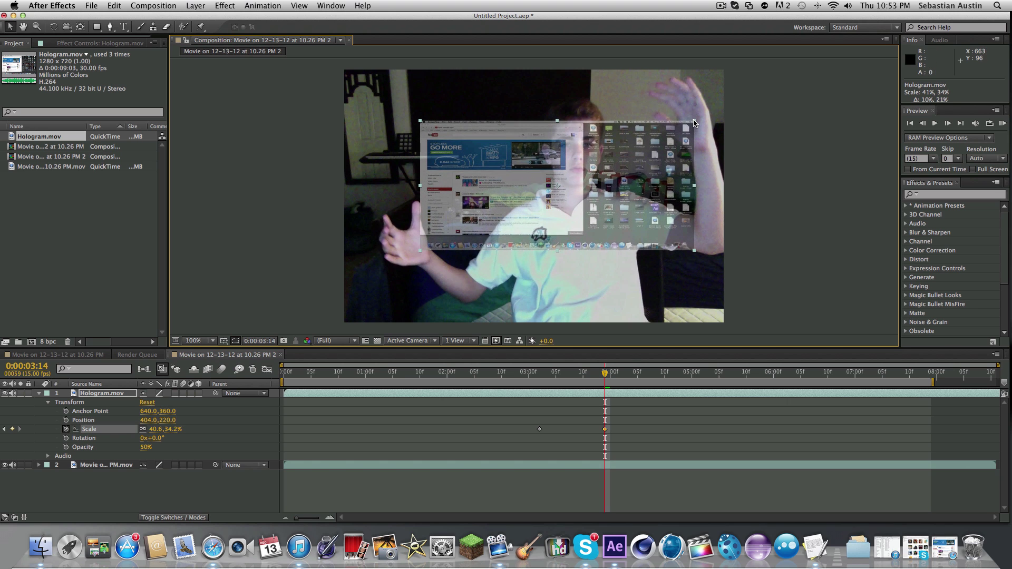
pyautogui.moveTo(604, 373); pyautogui.dragTo(257, 374)
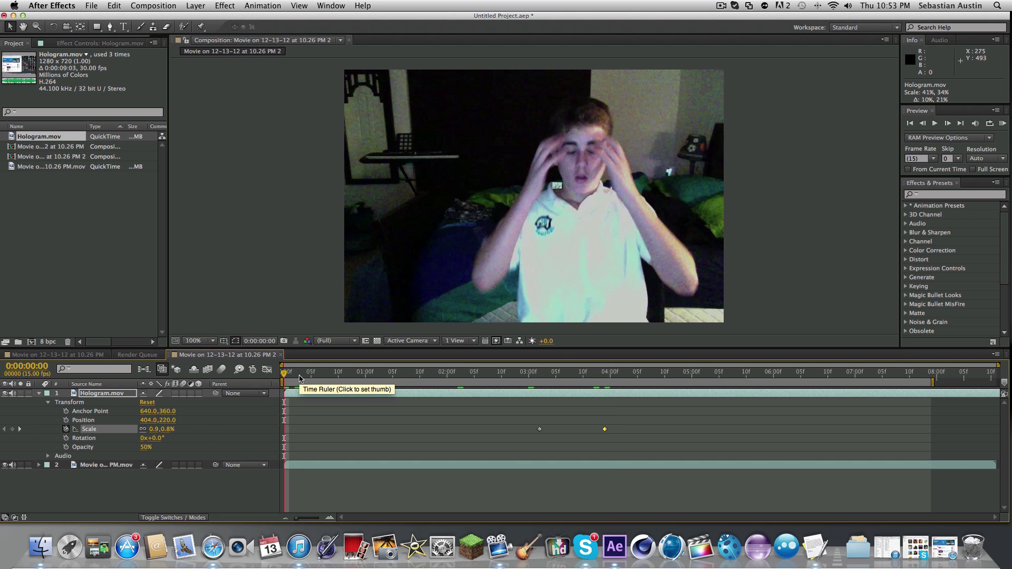
pyautogui.press('space')
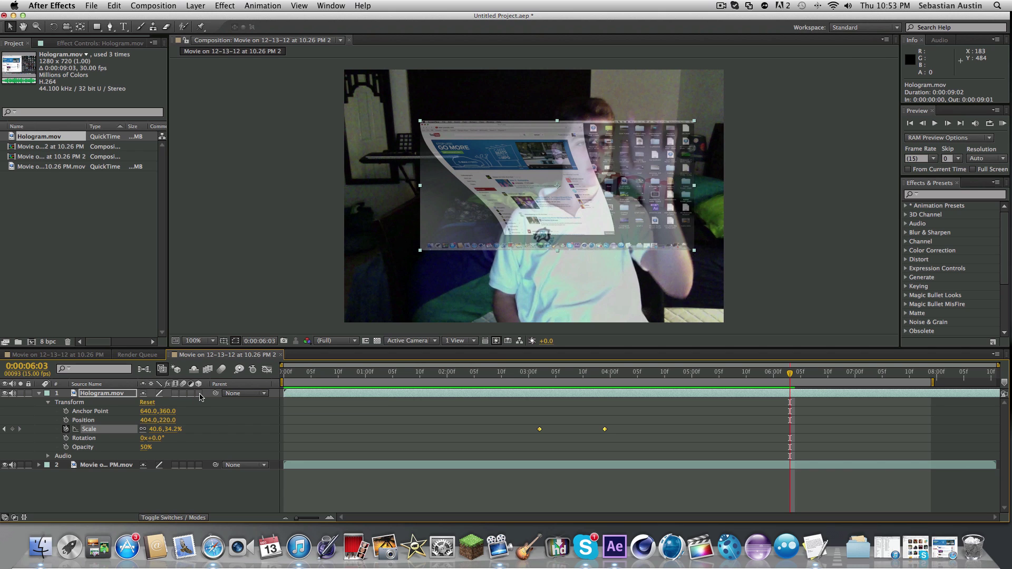
# Make Hologram.mov a 3D layer rotated to 180°, 358°, 180°, and preview it from the start.
pyautogui.click(199, 393)
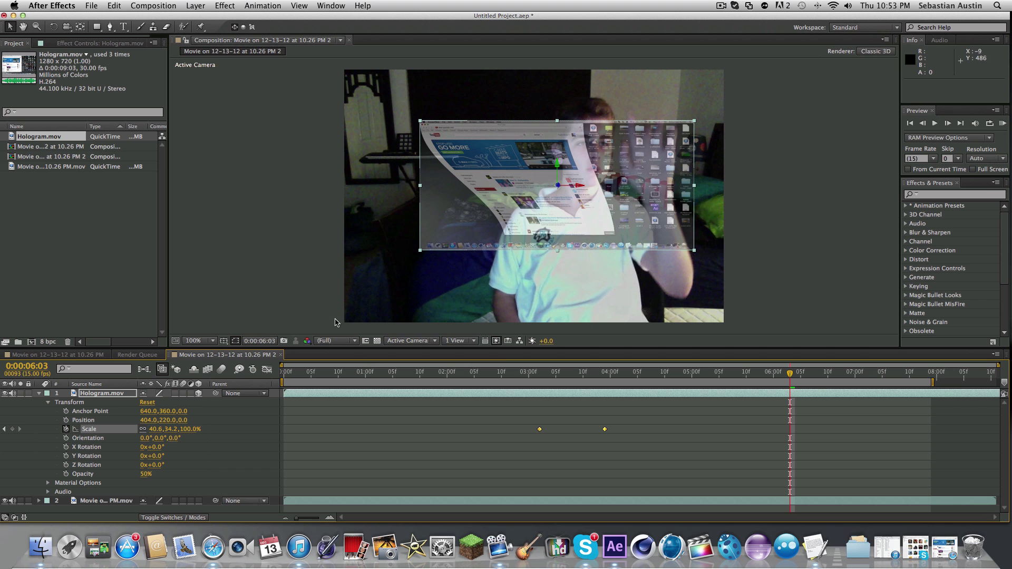
pyautogui.click(52, 27)
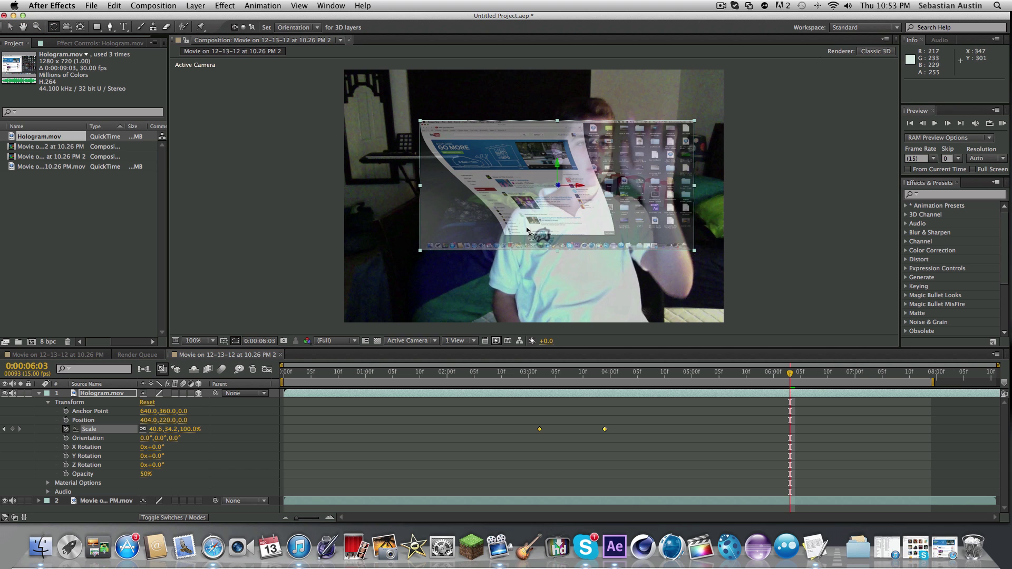
pyautogui.moveTo(510, 206); pyautogui.dragTo(604, 206)
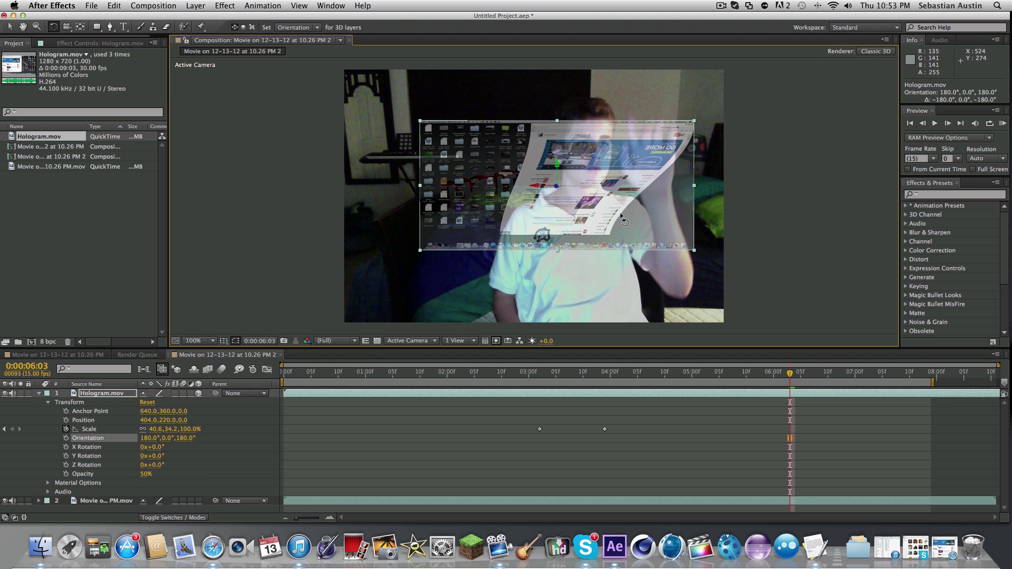
pyautogui.moveTo(619, 212); pyautogui.dragTo(620, 213)
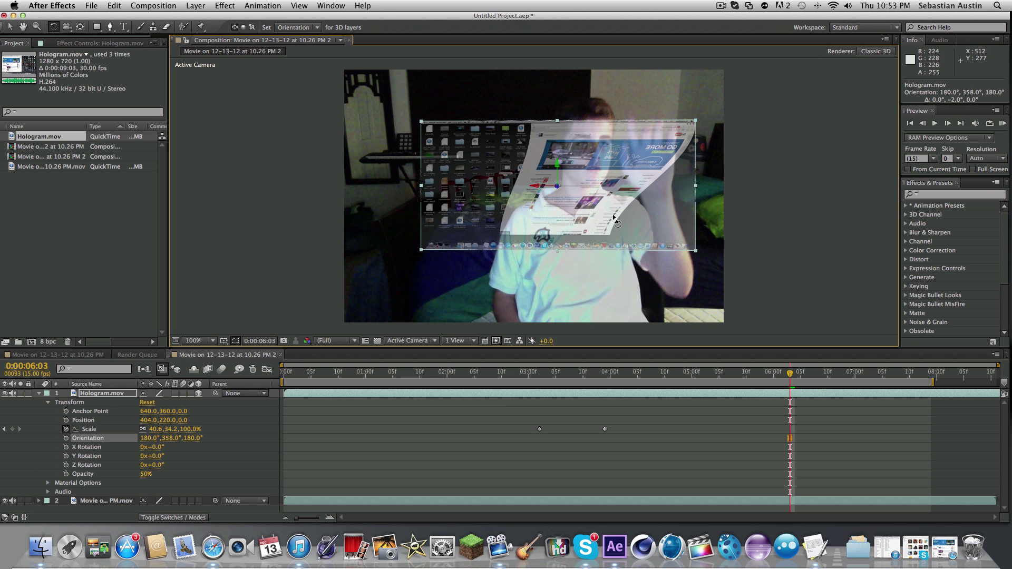
pyautogui.click(286, 375)
pyautogui.press('space')
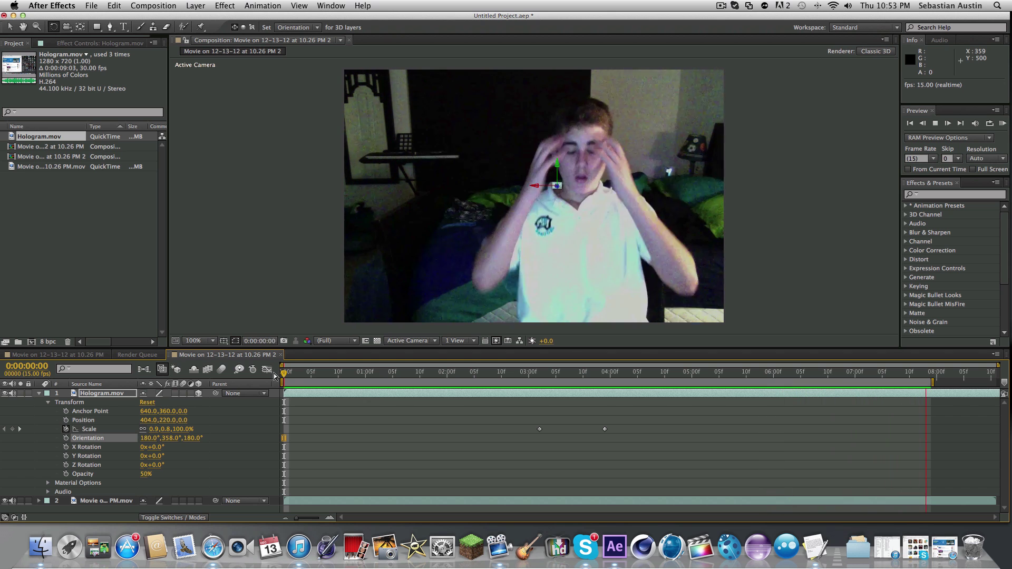
pyautogui.press('space')
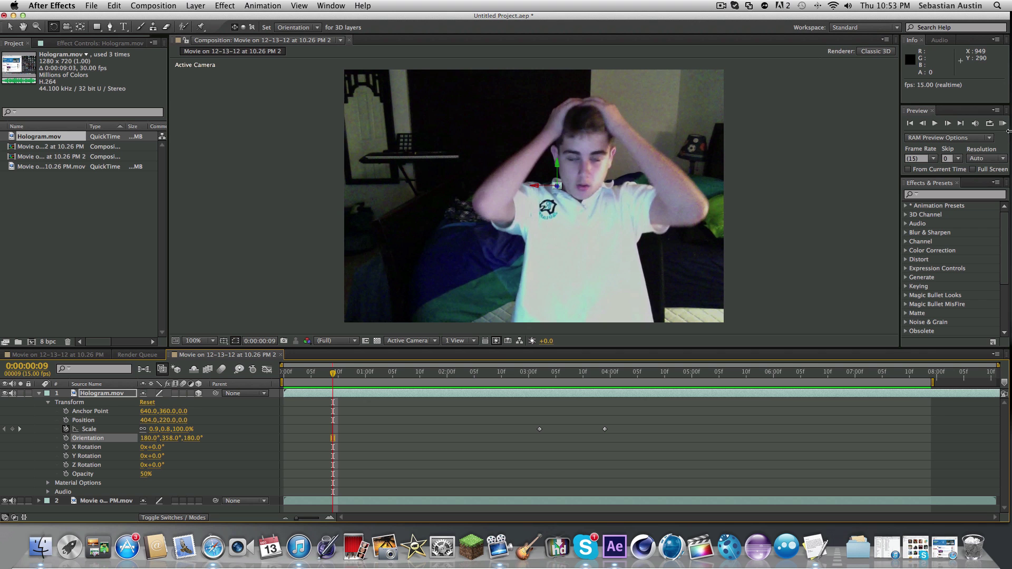
pyautogui.click(1003, 124)
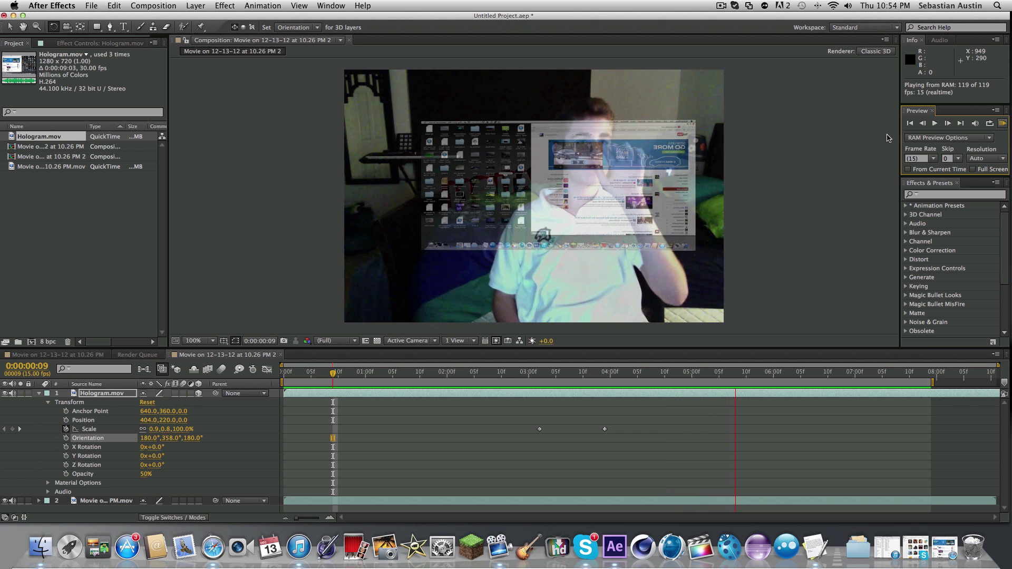
pyautogui.click(551, 186)
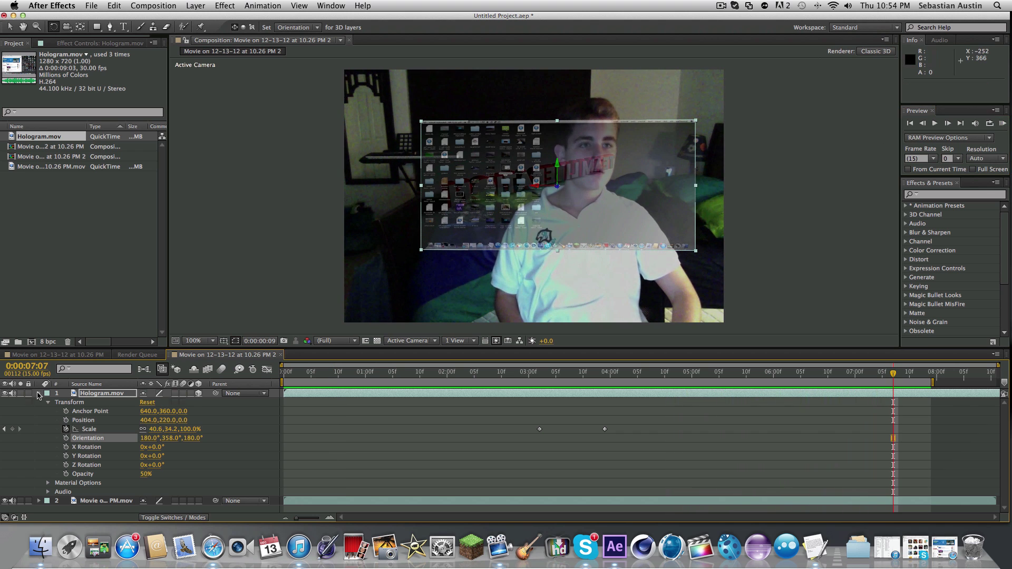
pyautogui.click(38, 393)
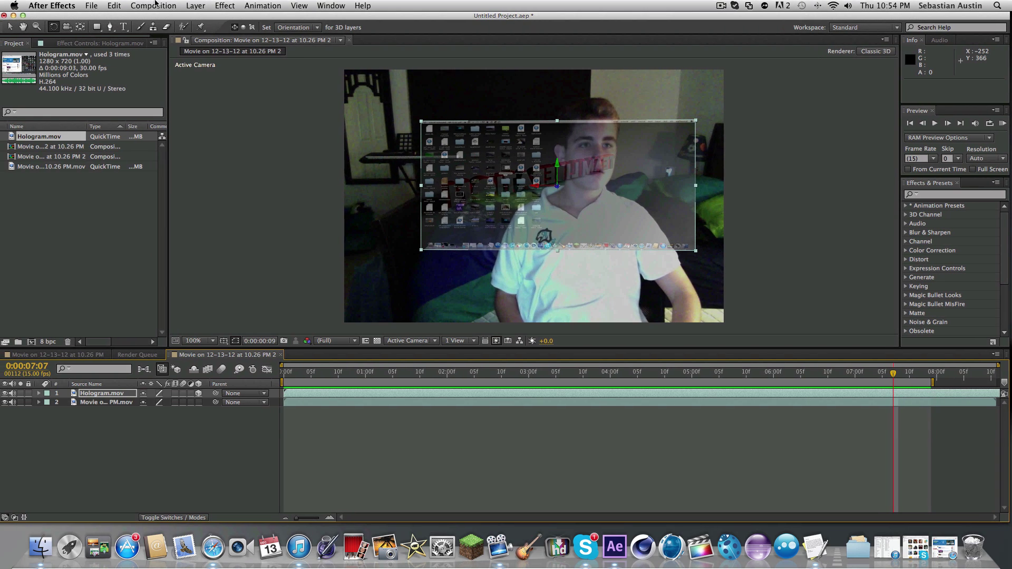
# Add the composition to the Render Queue with Current Settings render settings.
pyautogui.click(161, 5)
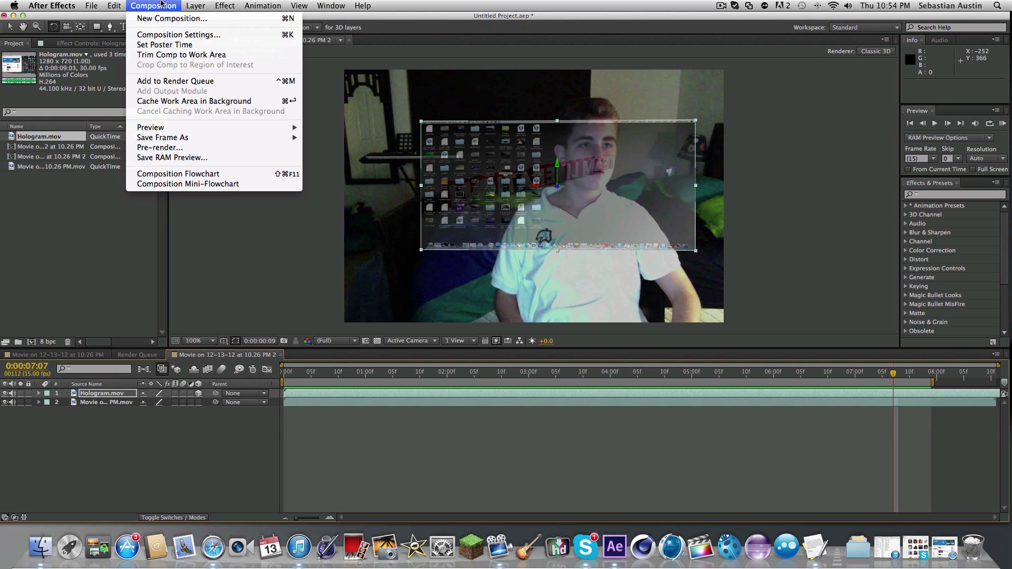
pyautogui.click(175, 80)
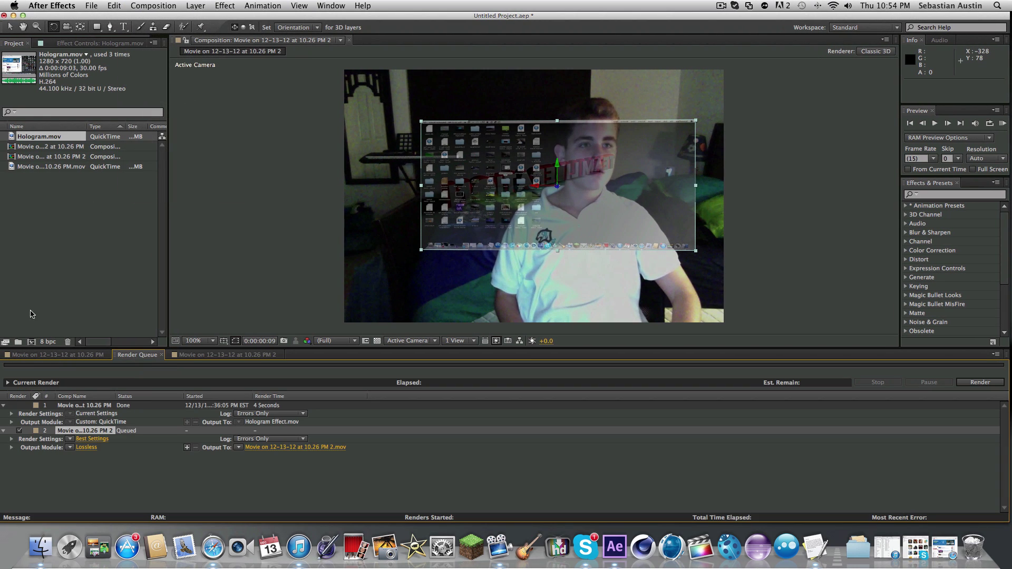
pyautogui.click(68, 443)
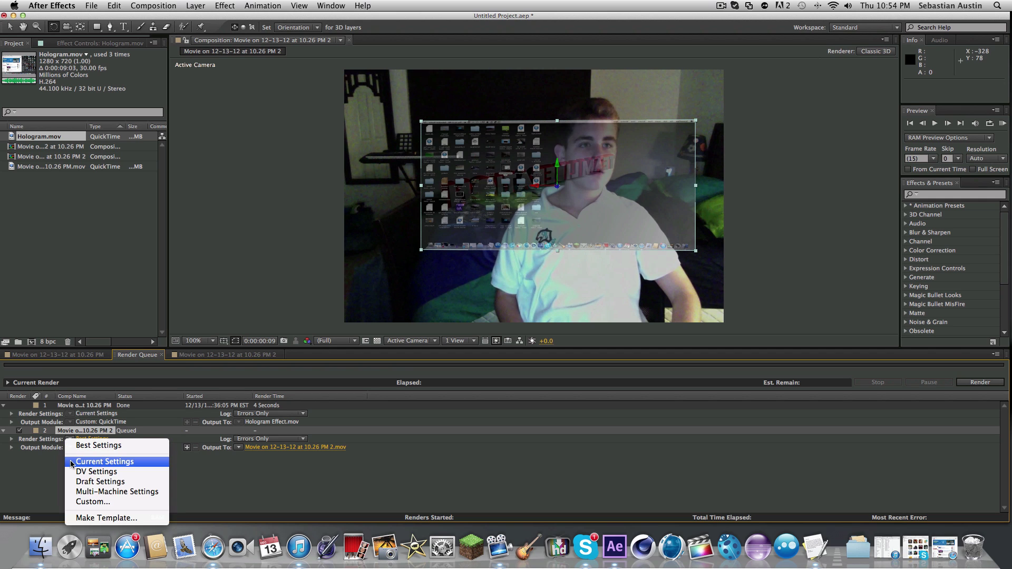
pyautogui.click(87, 462)
# Output as a QuickTime movie with audio named Hologram tutorial.mov.
pyautogui.click(368, 379)
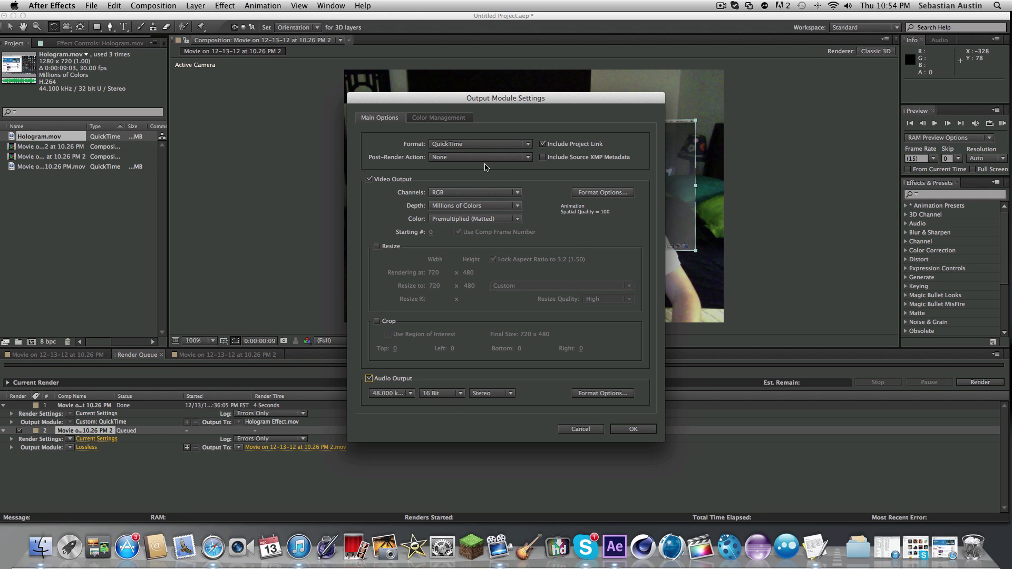
pyautogui.click(647, 430)
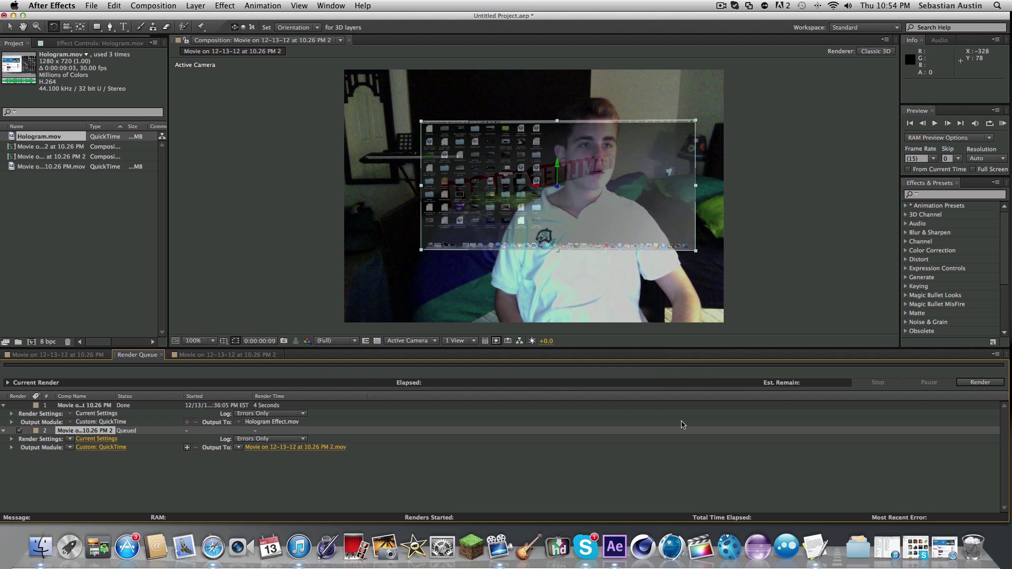
pyautogui.click(330, 448)
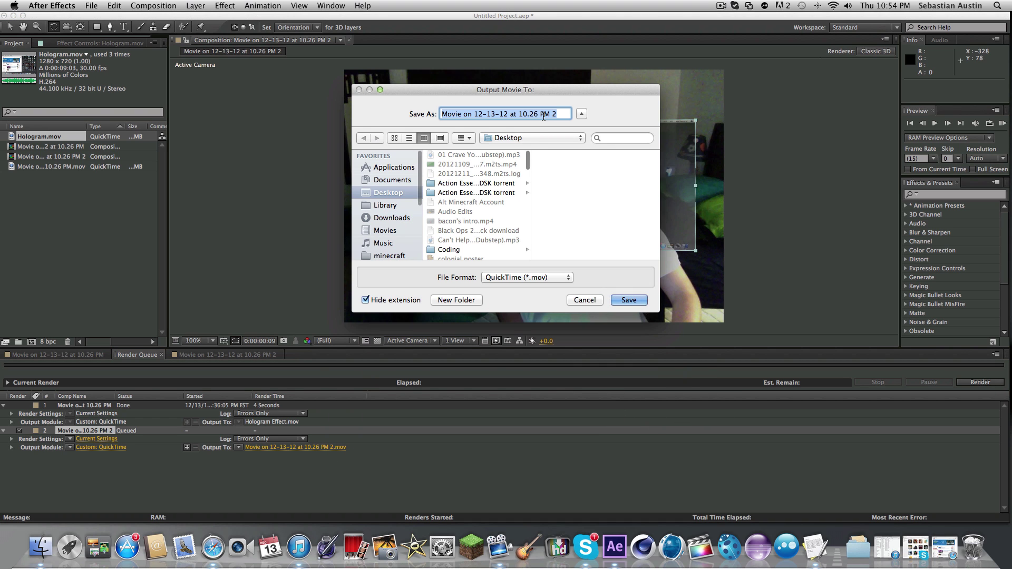
pyautogui.write('Hologram tutorial')
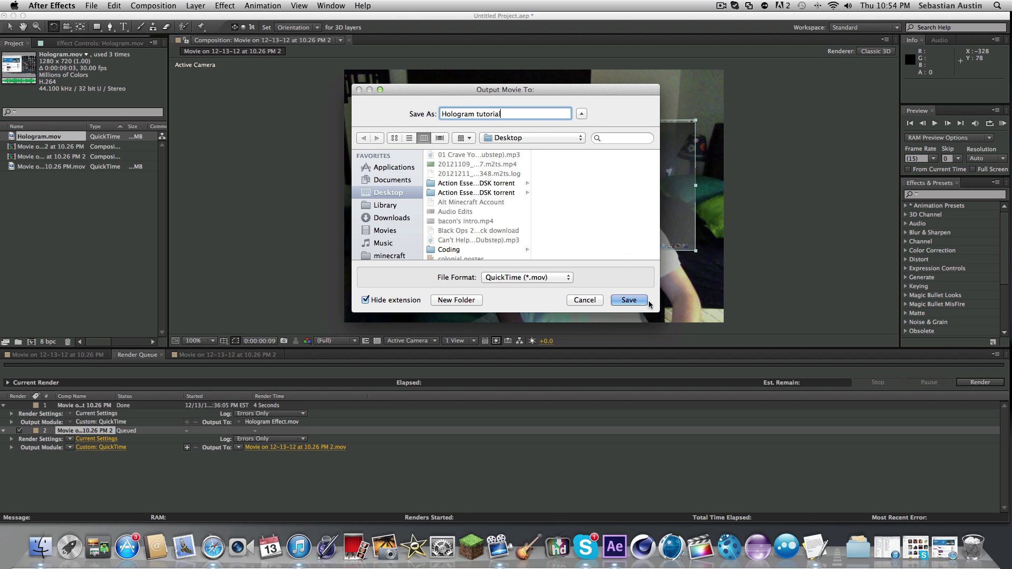
pyautogui.click(636, 300)
# Start the render and permanently empty the Trash.
pyautogui.click(963, 382)
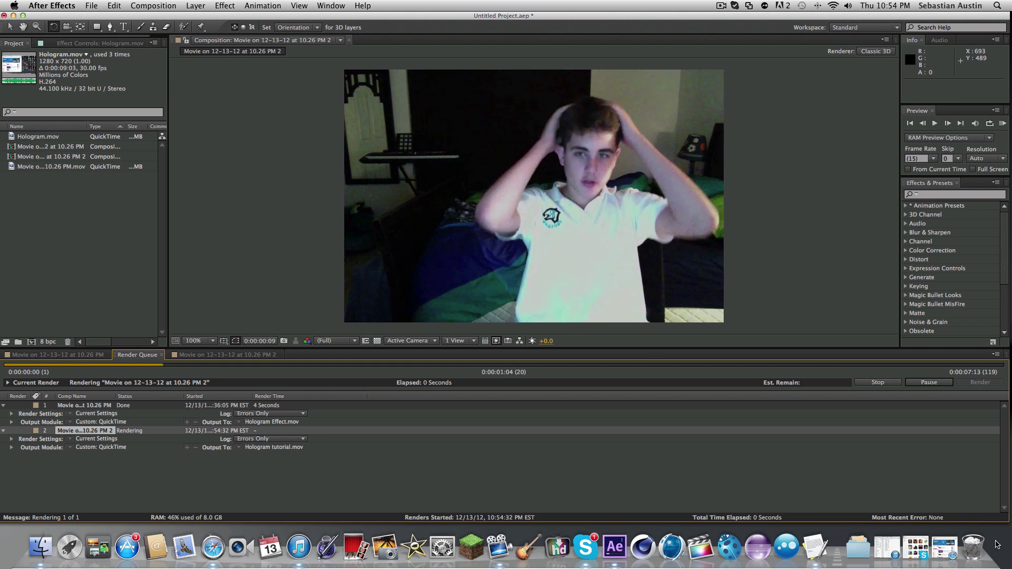
pyautogui.click(972, 546)
pyautogui.click(712, 97)
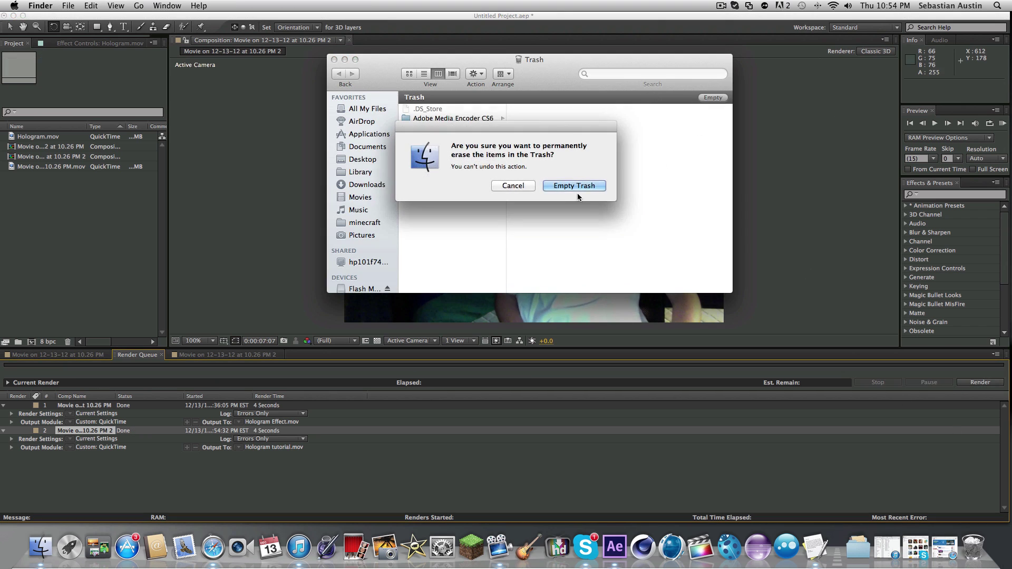
pyautogui.click(568, 186)
# Dismiss the item-in-use alert, minimize After Effects, and select Hologram tutorial.mov on the desktop.
pyautogui.click(585, 173)
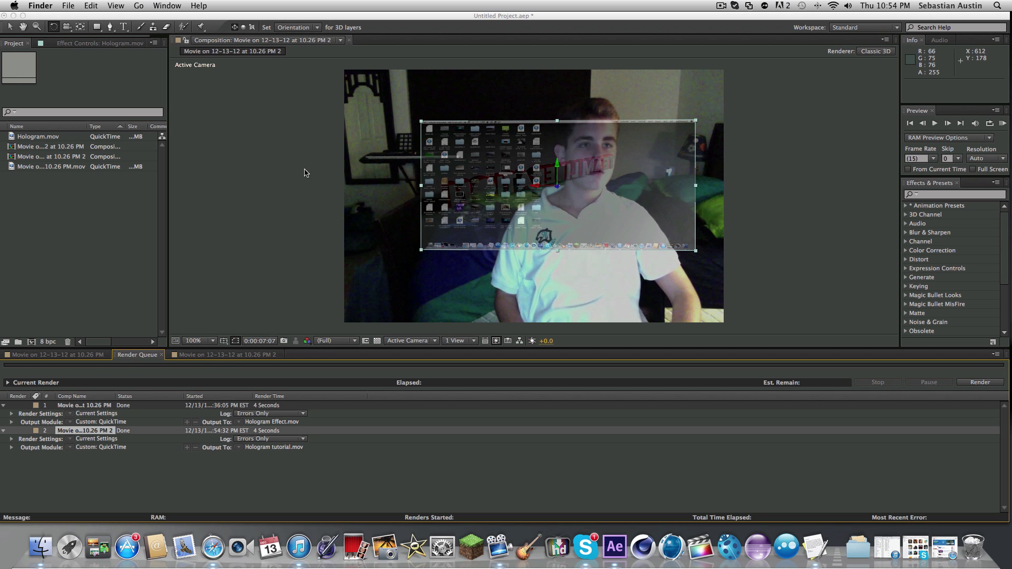
pyautogui.click(13, 15)
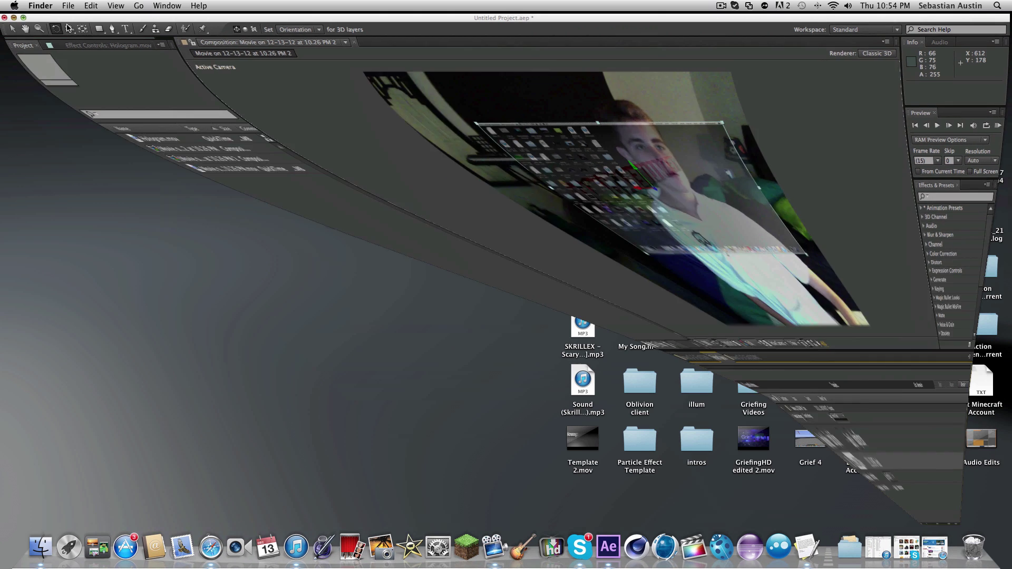
pyautogui.click(689, 280)
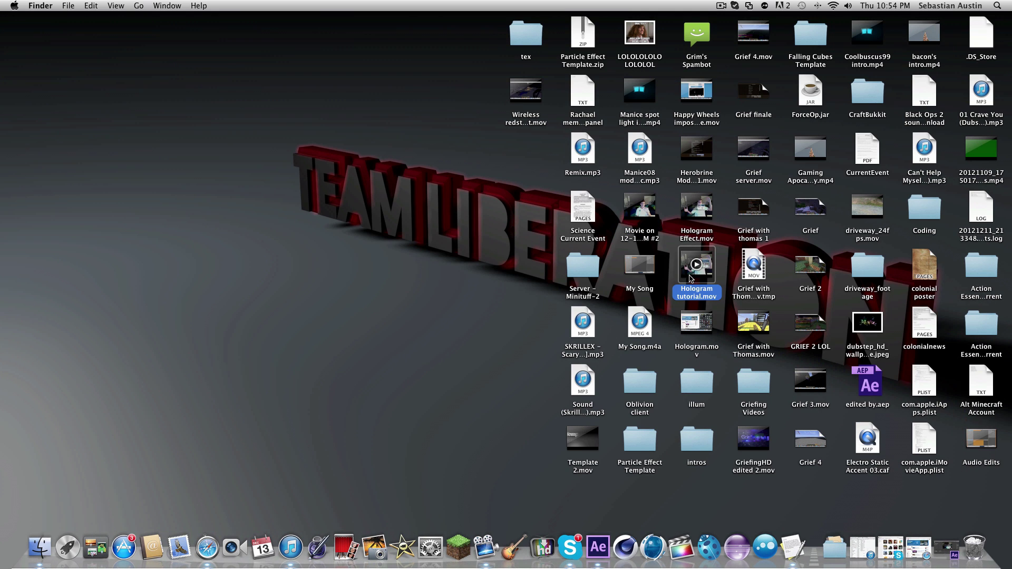
pyautogui.doubleClick(689, 280)
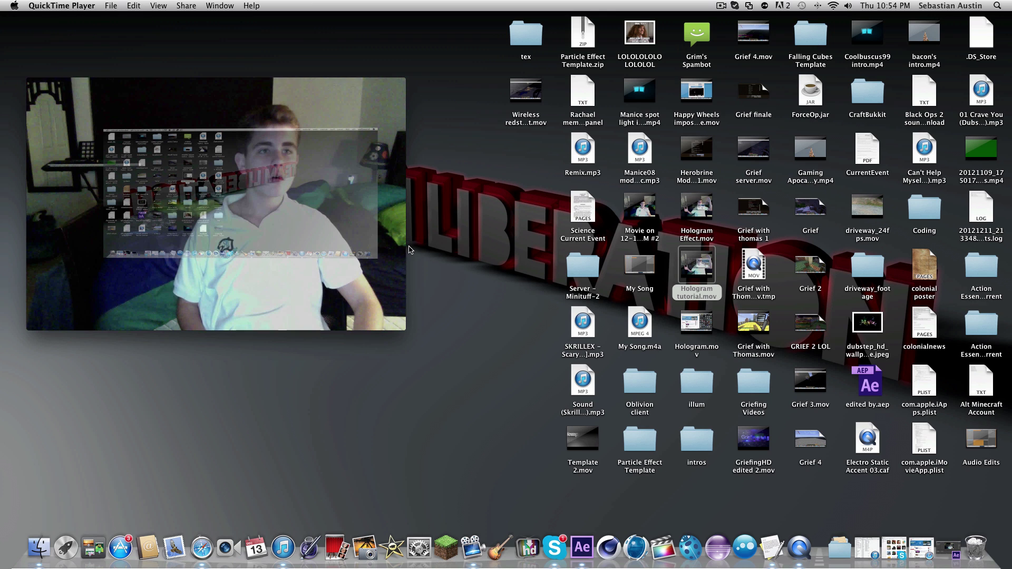
pyautogui.click(35, 85)
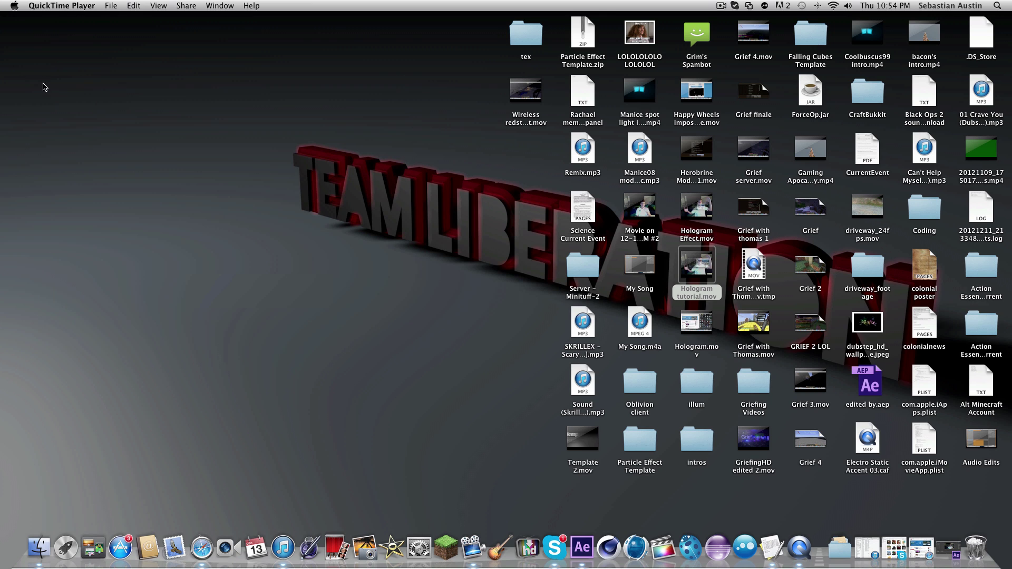